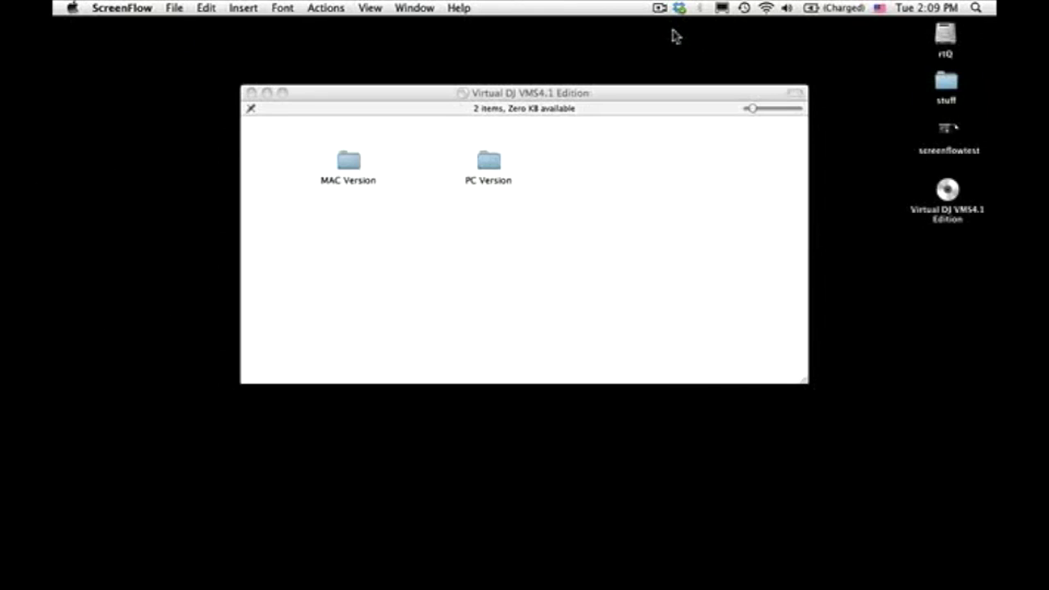
Select the MAC Version folder on the Virtual DJ VMS4.1 Edition disc.
left_click(348, 162)
Launch the VirtualDJ LE installer package from MAC Version and agree to the license.
double_click(348, 161)
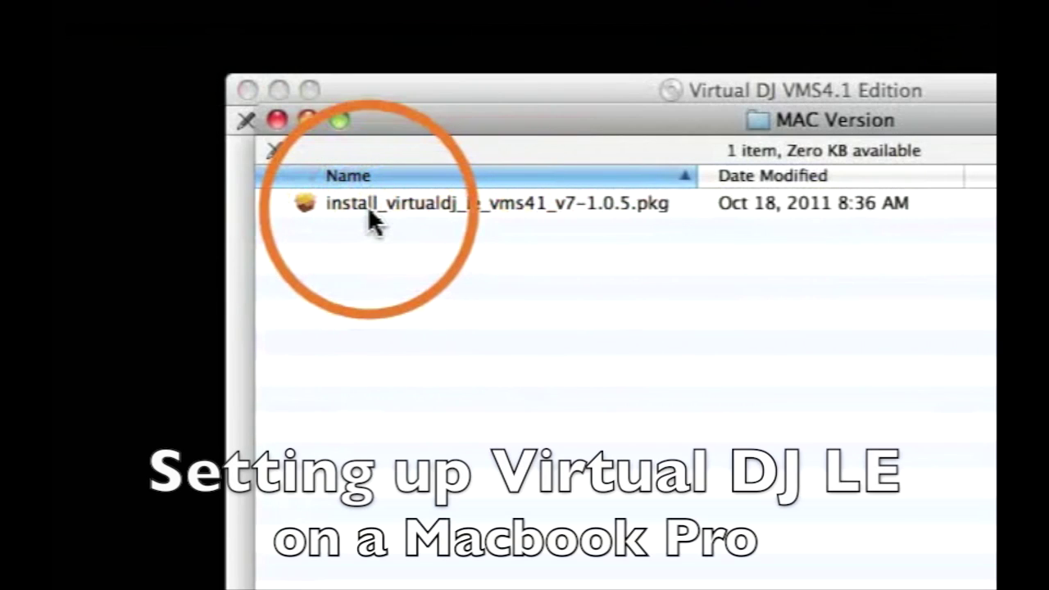
double_click(367, 204)
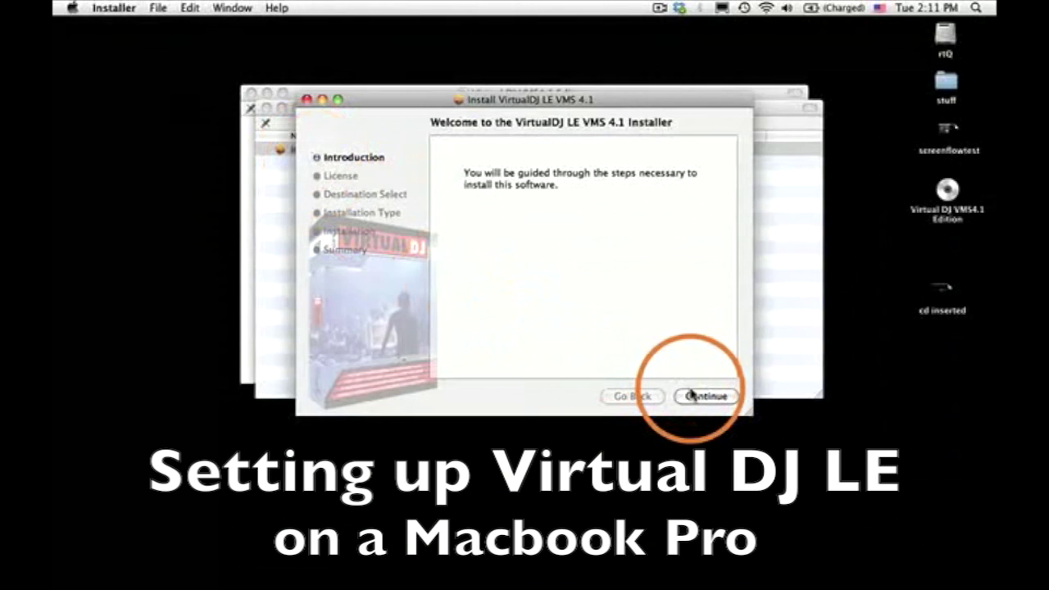
left_click(699, 398)
left_click(699, 399)
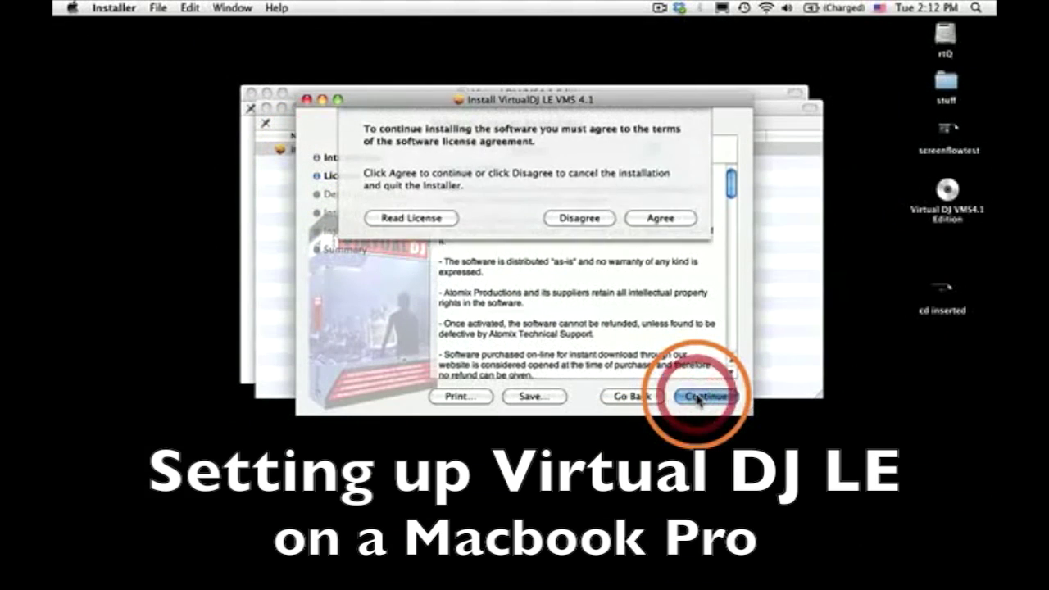
left_click(666, 223)
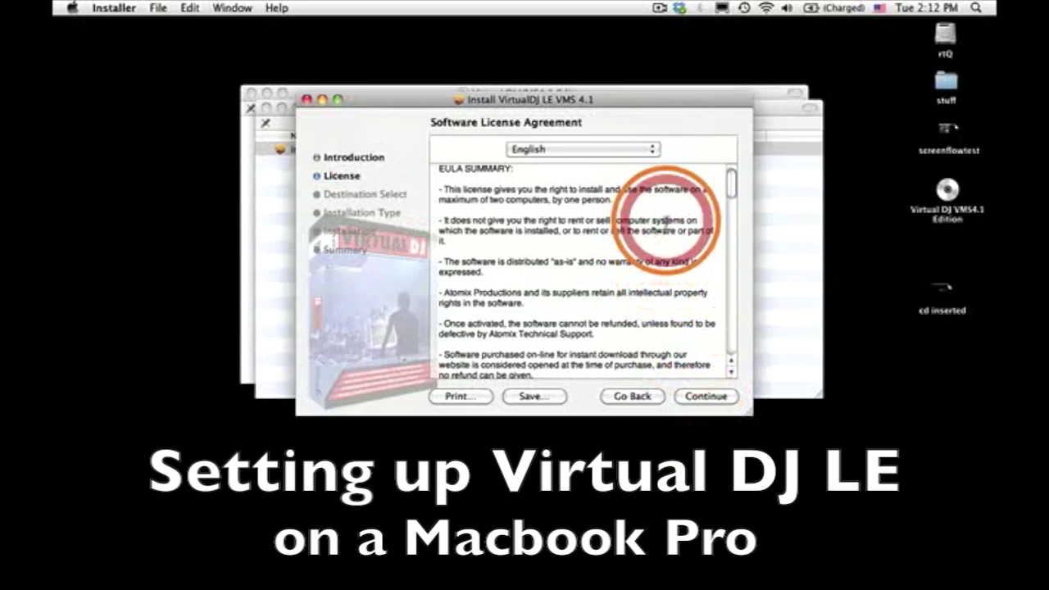
Run the standard install to the default destination, then close the installer and folder window.
left_click(700, 397)
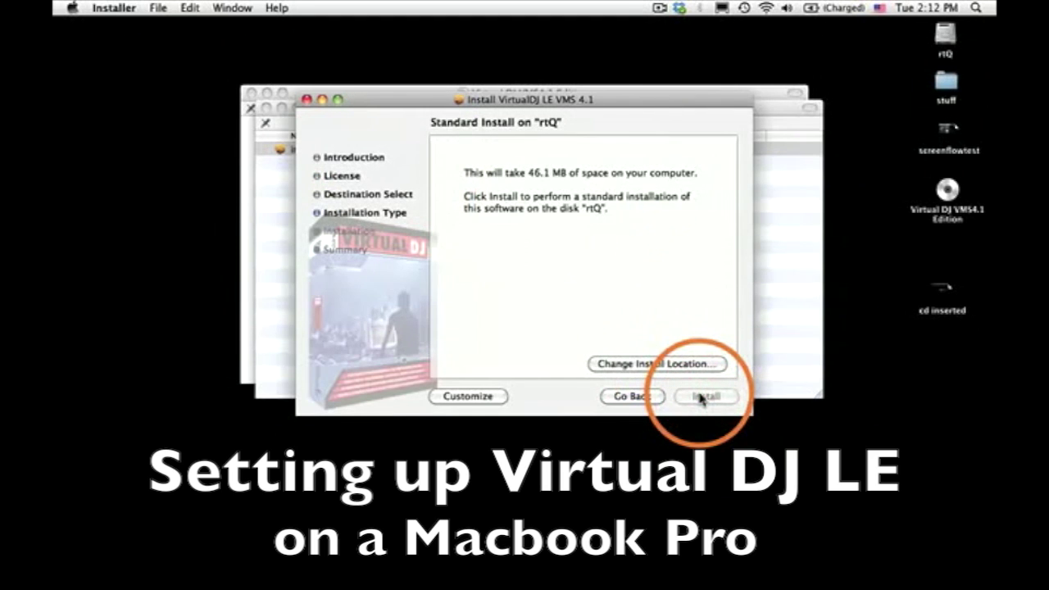
left_click(701, 396)
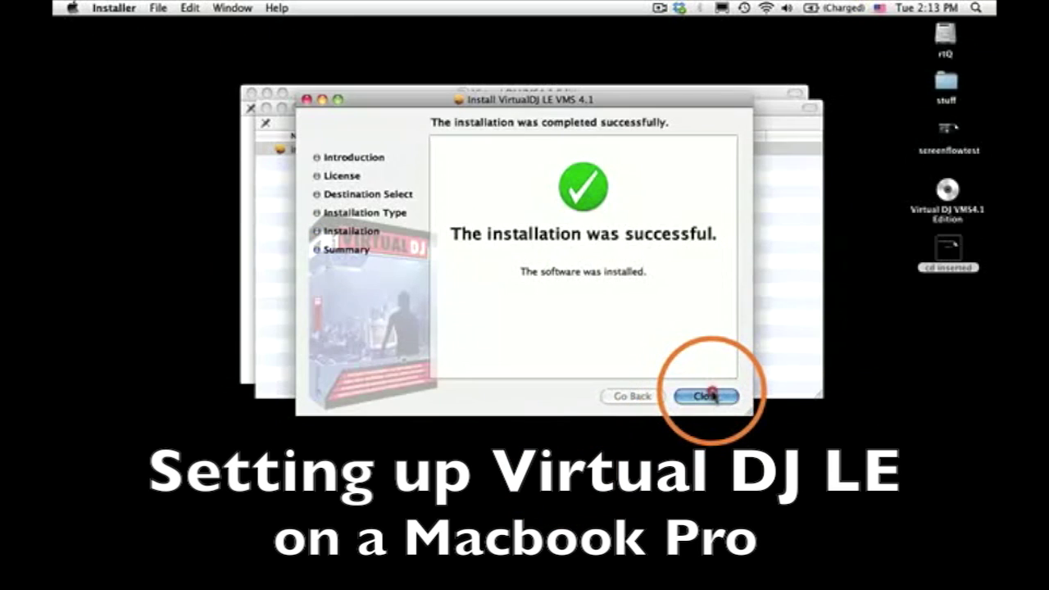
left_click(708, 396)
left_click(264, 108)
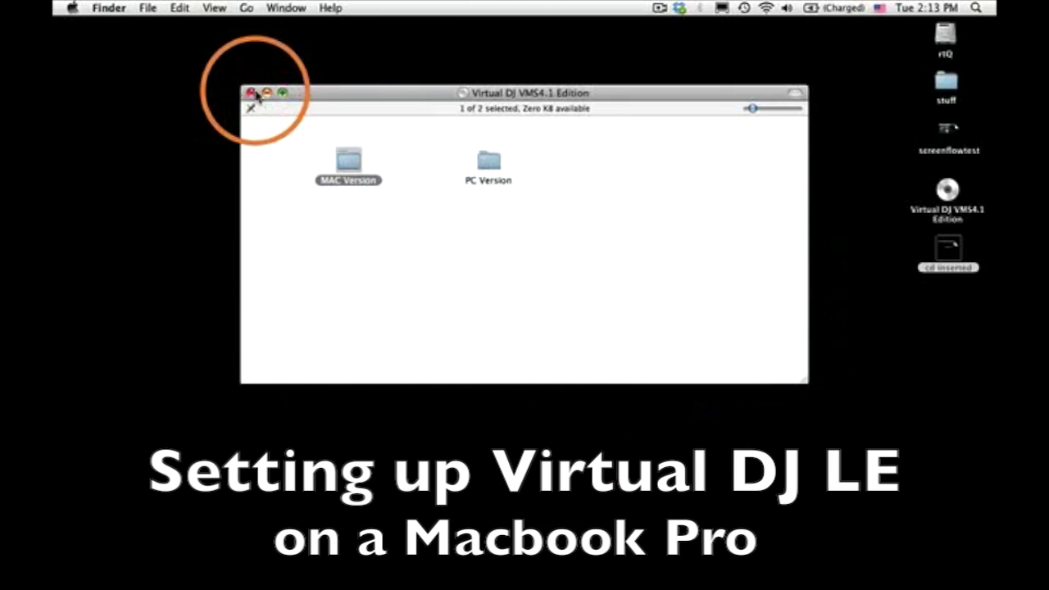
Close the disc window and select VirtualDJ LE among the rtQ drive's applications.
left_click(251, 93)
double_click(945, 33)
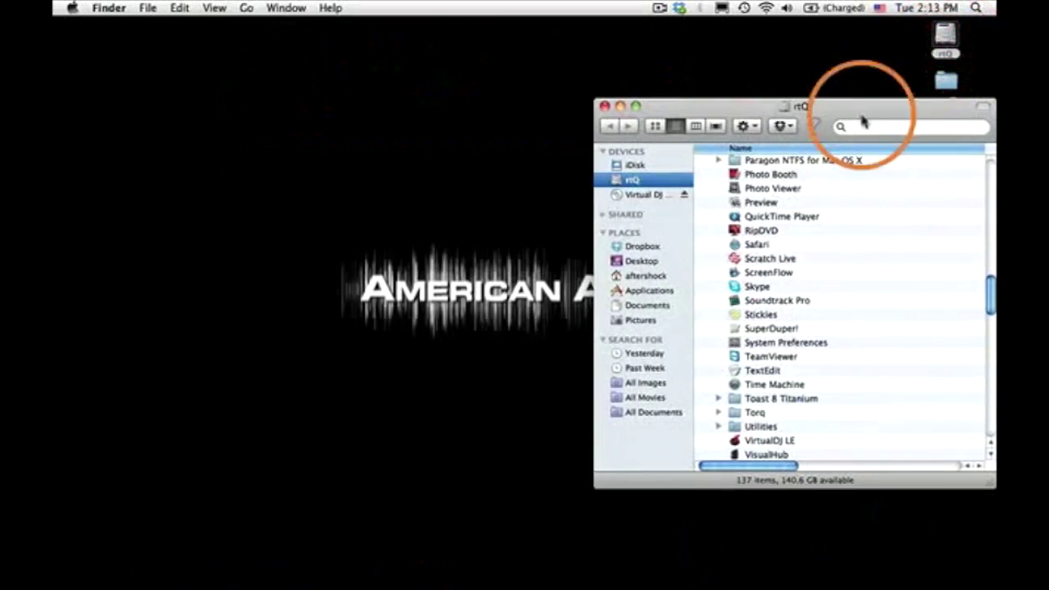
scroll(820, 295, "down", 5)
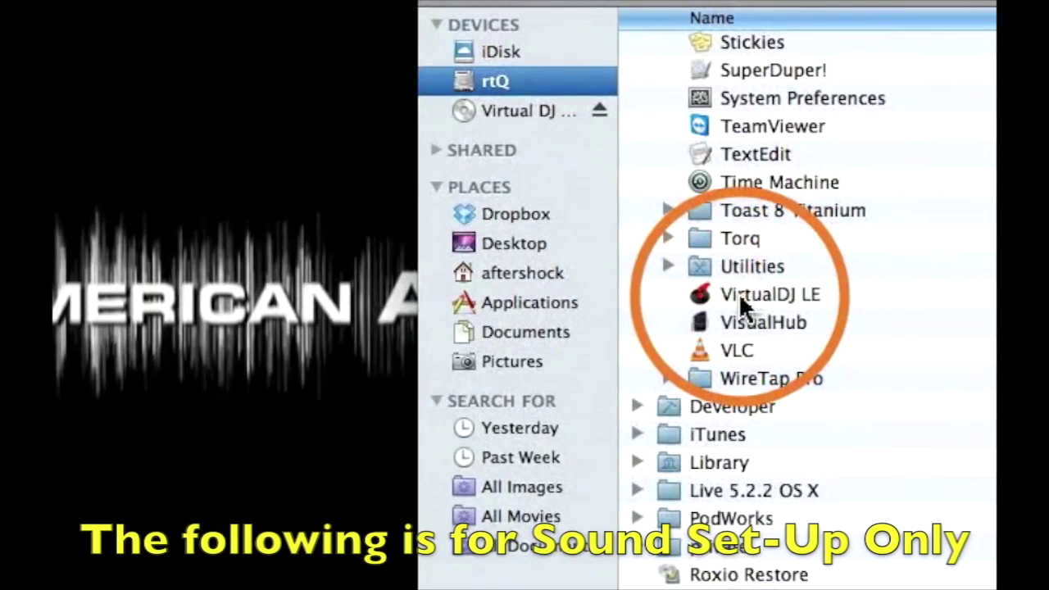
left_click(754, 288)
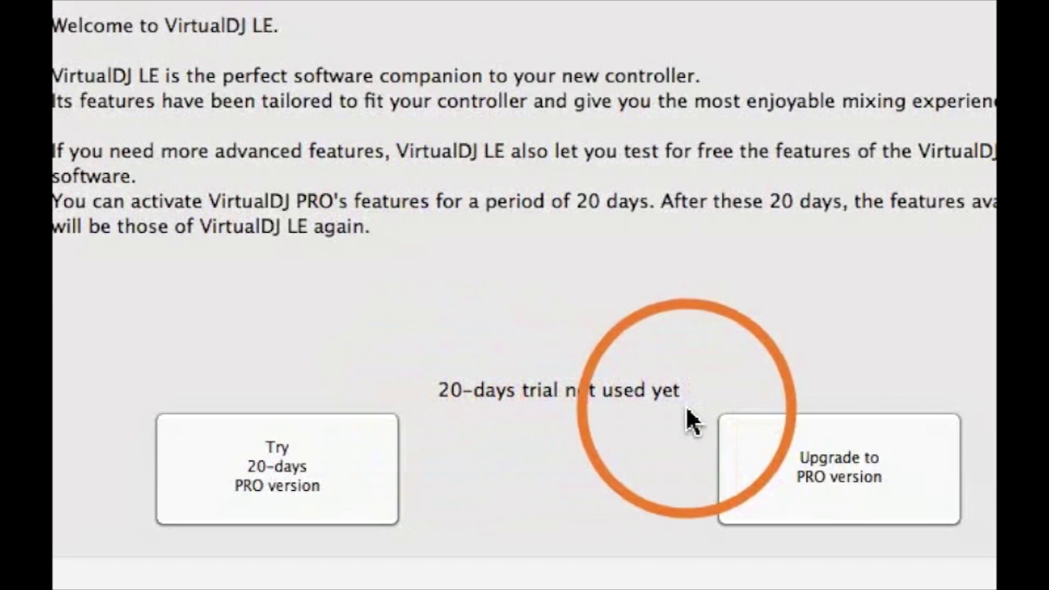
Choose 'Try 20-days PRO version' on the VirtualDJ LE welcome screen.
left_click(311, 468)
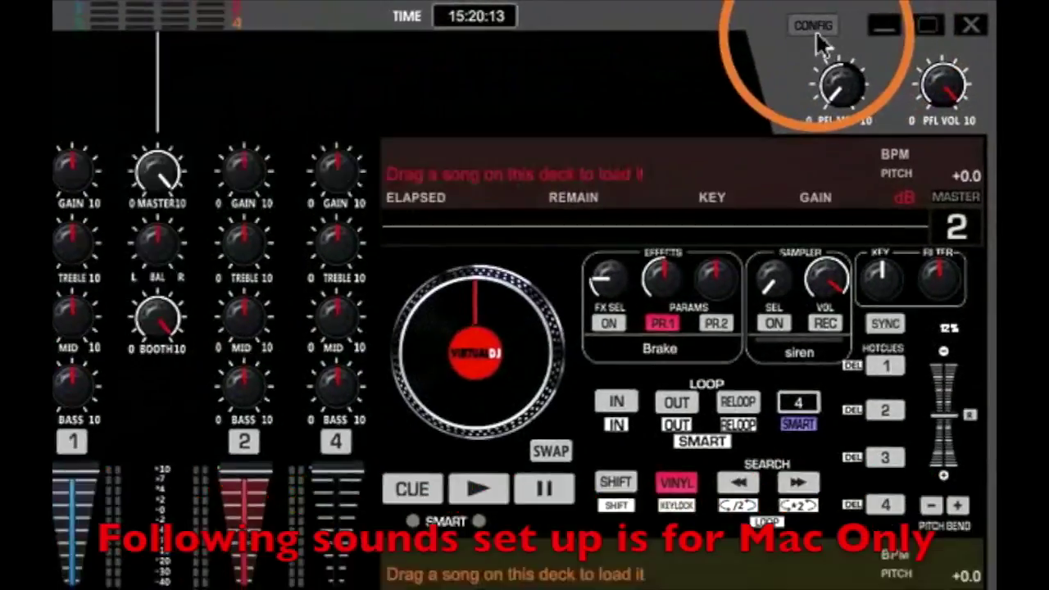
In CONFIG's Sound setup, choose External Mixer outputs with VMS4 as the sound card.
left_click(896, 18)
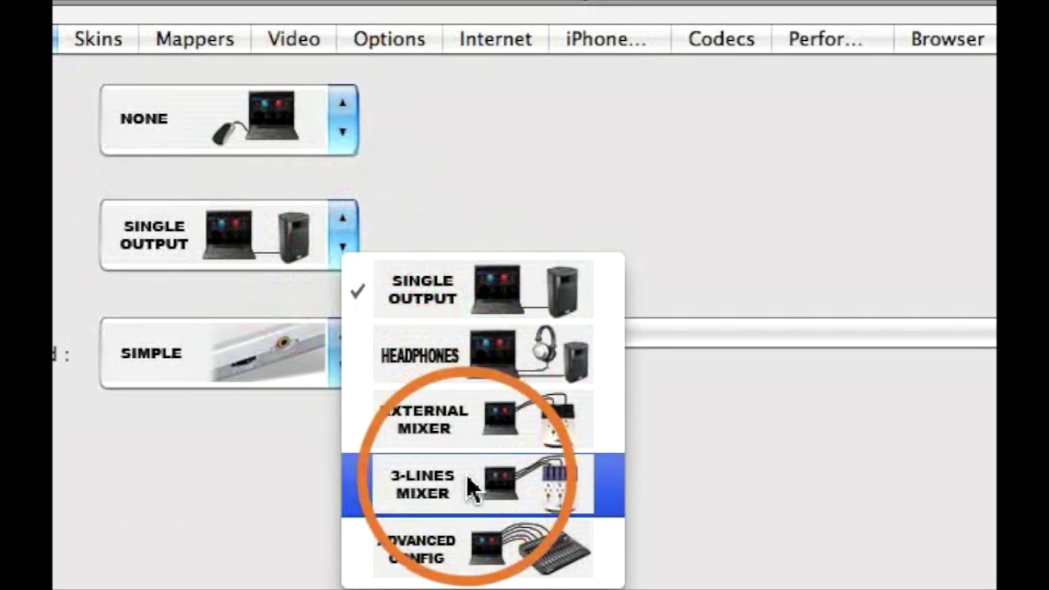
left_click(480, 412)
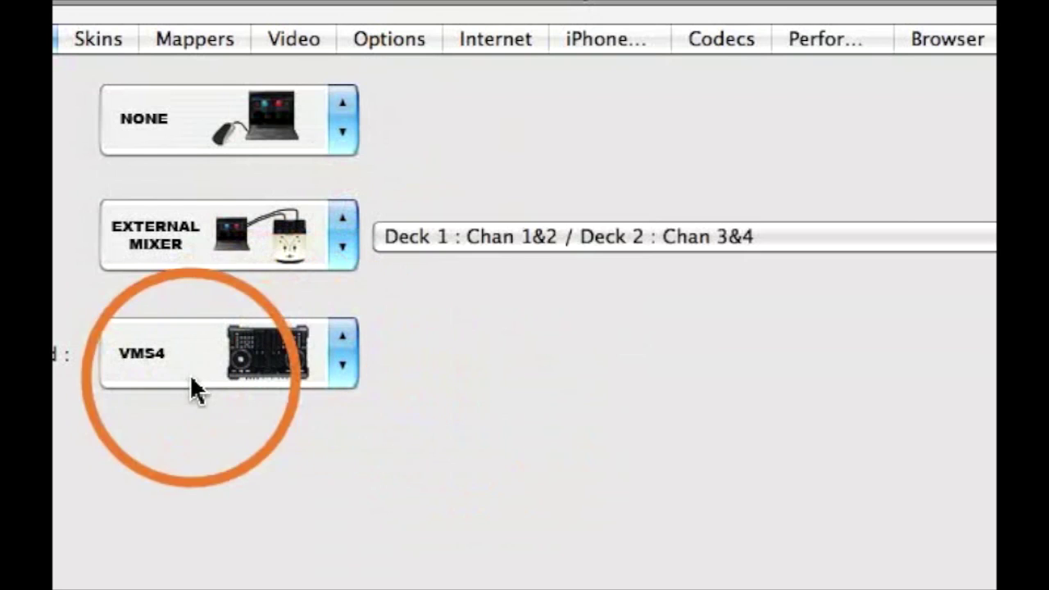
left_click(342, 367)
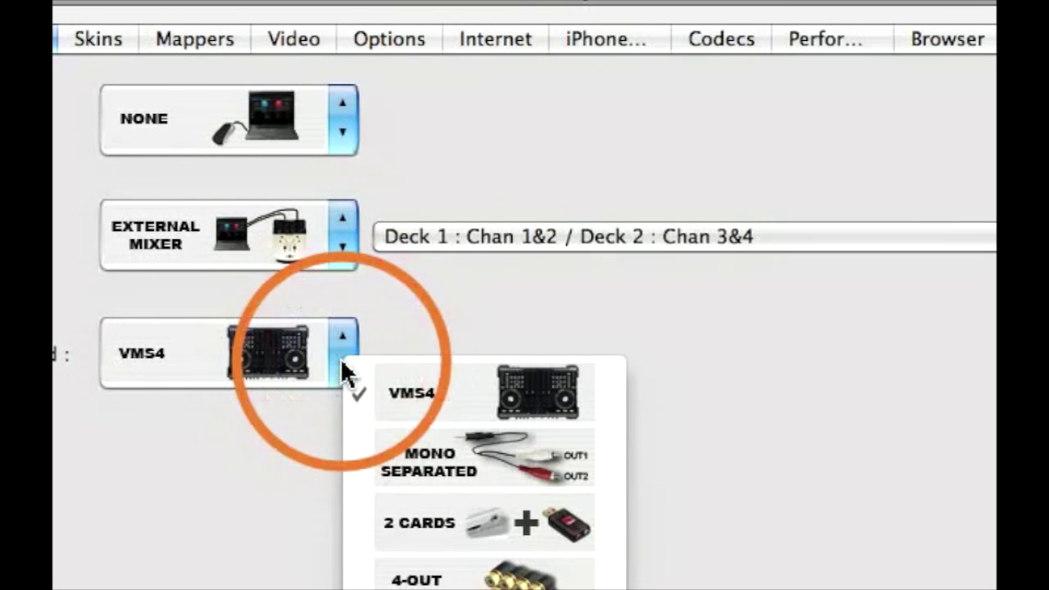
left_click(404, 378)
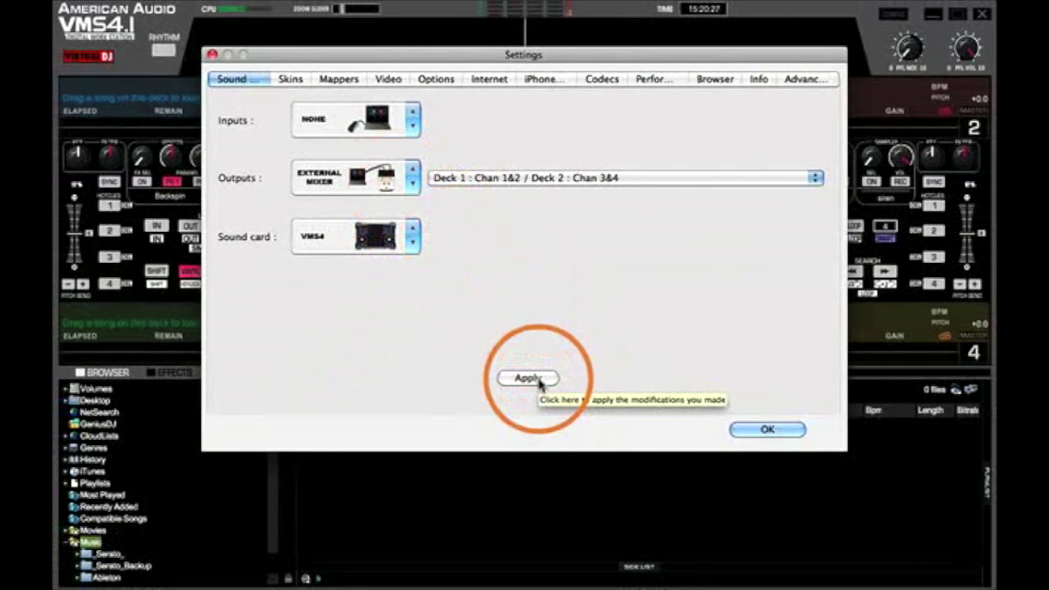
left_click(767, 430)
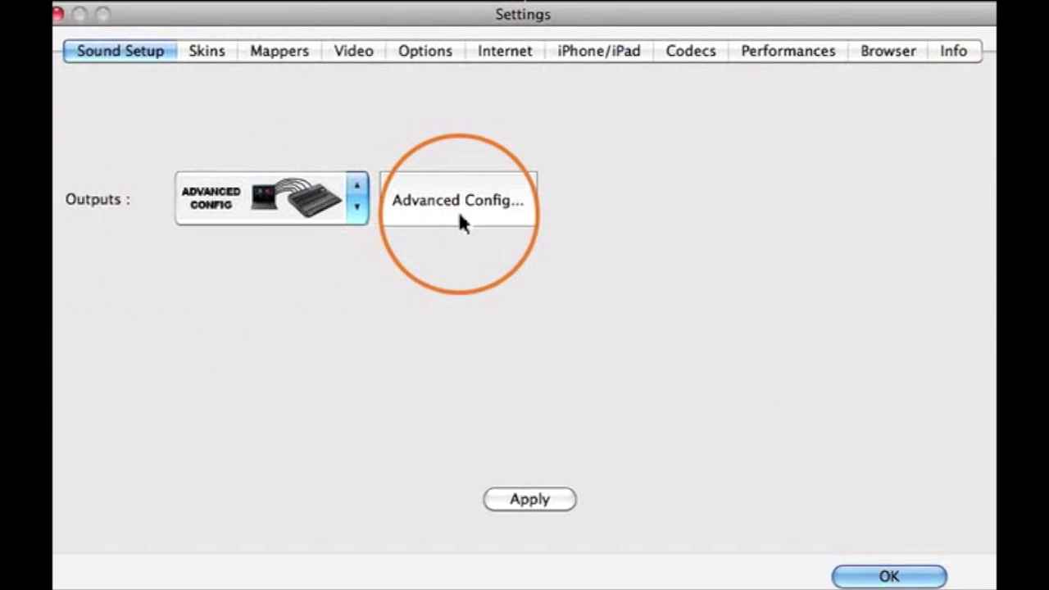
In Advanced Config, route the first output row's Deck 3 to the VMS4 AUDIO MIDI Device.
left_click(459, 215)
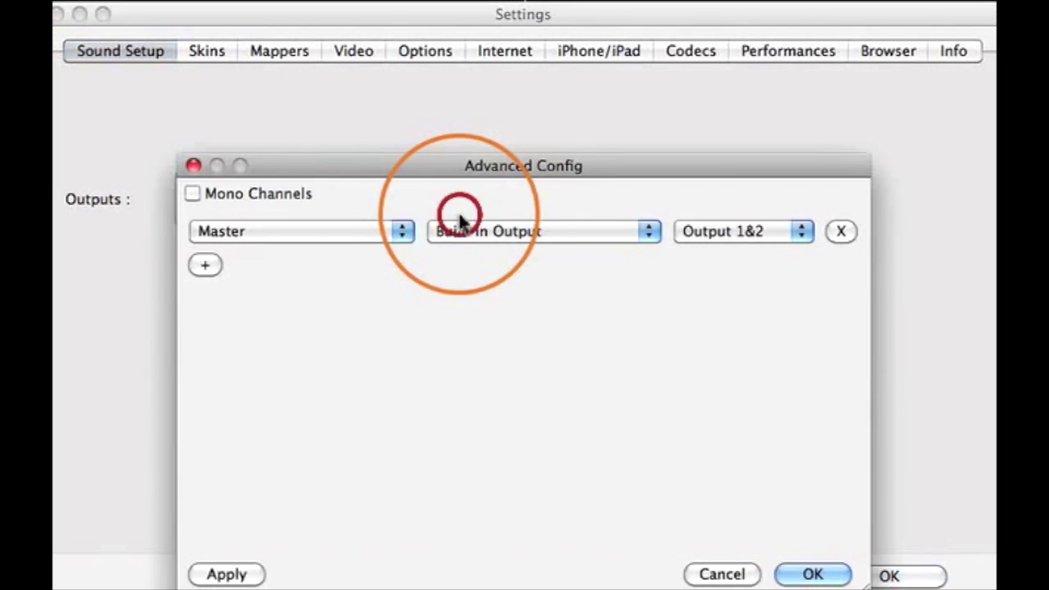
left_click(403, 239)
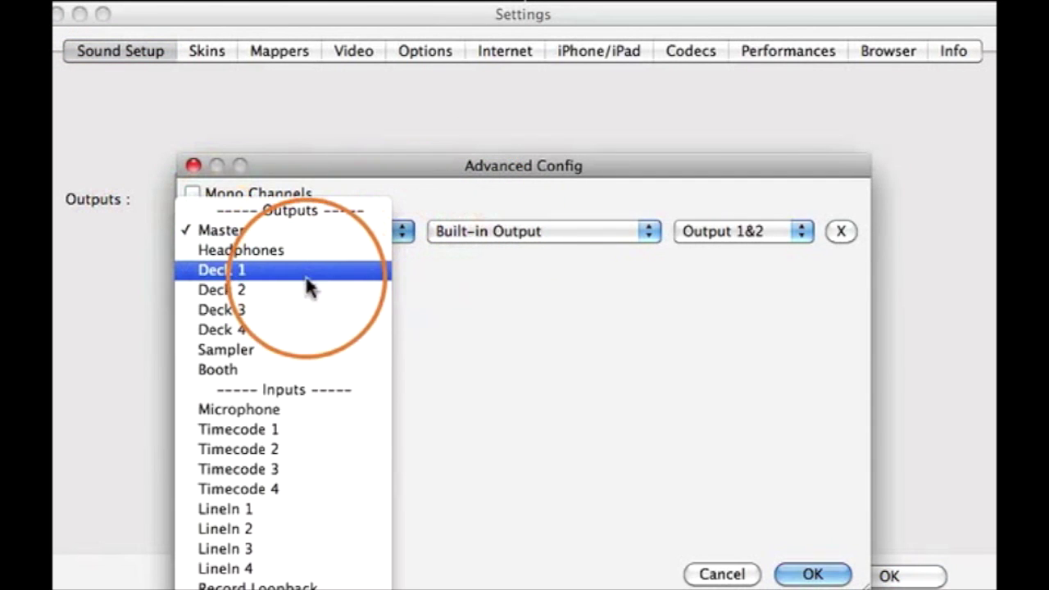
left_click(296, 311)
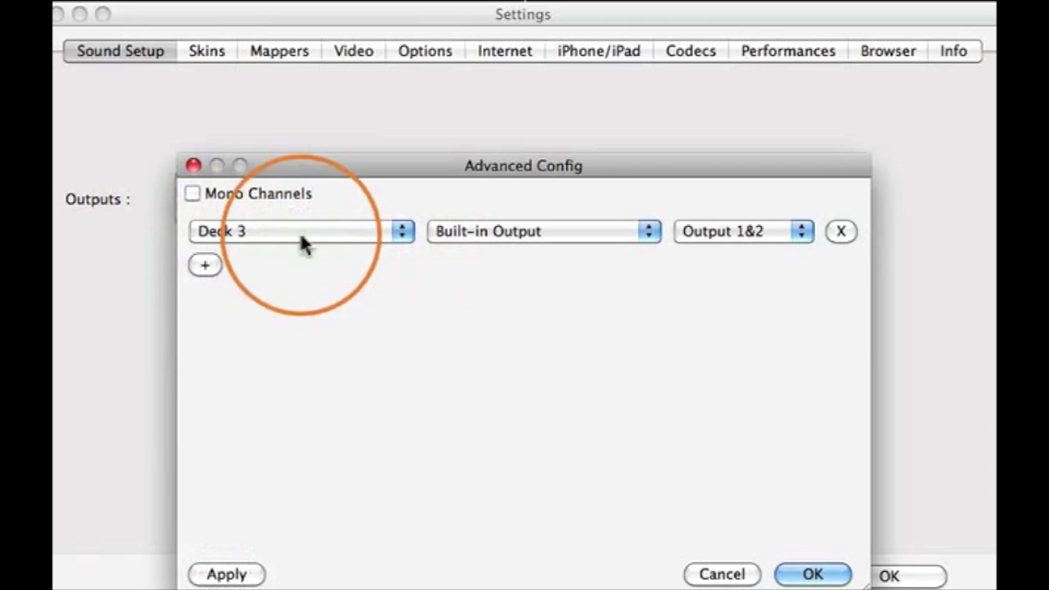
left_click(651, 234)
left_click(599, 252)
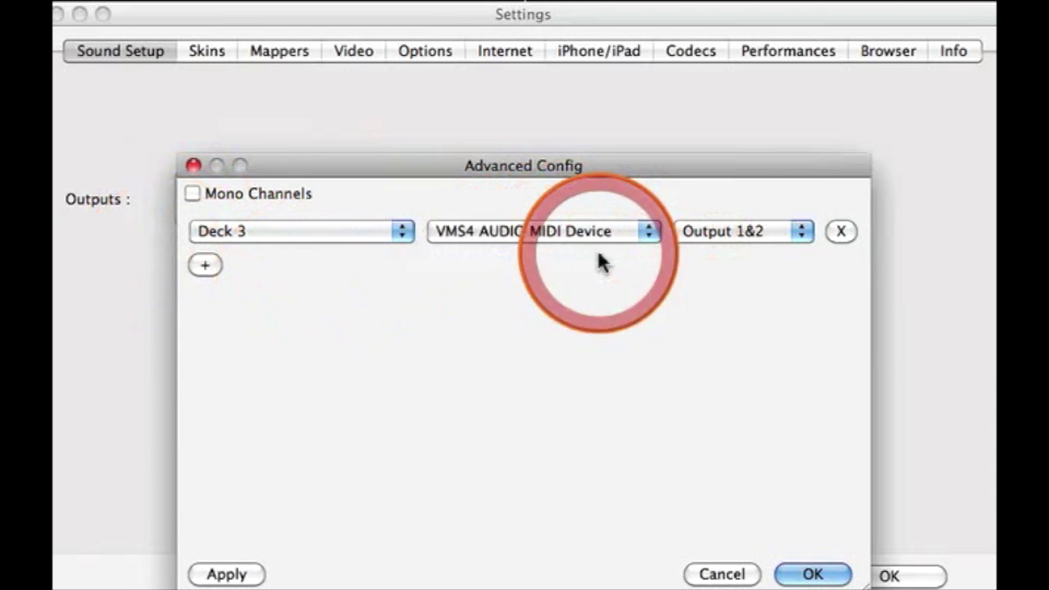
Add a row sending Deck 1 to the VMS4 AUDIO MIDI Device on Output 3&4.
left_click(206, 266)
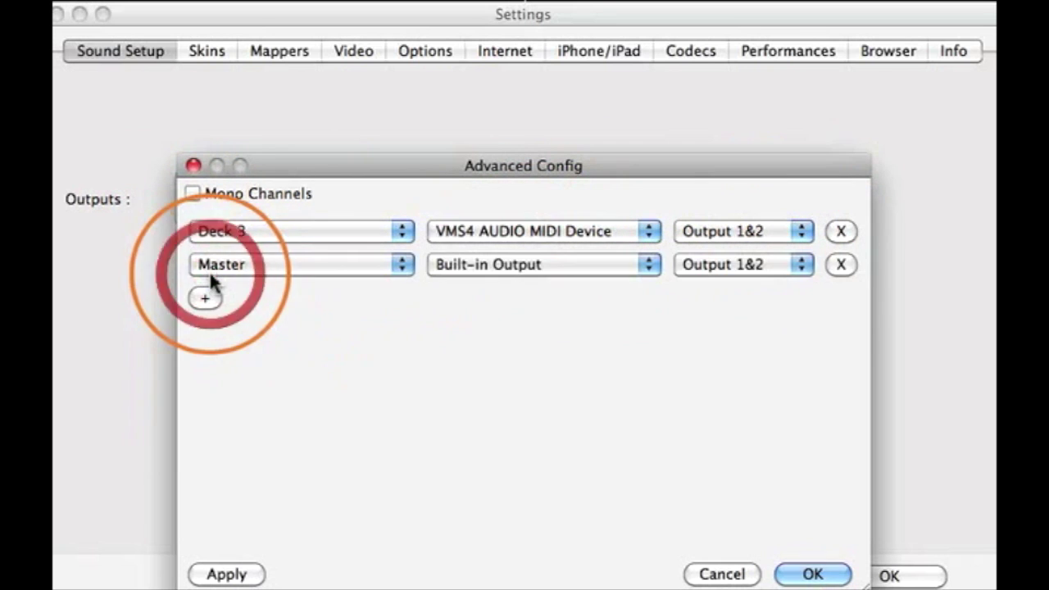
left_click(401, 267)
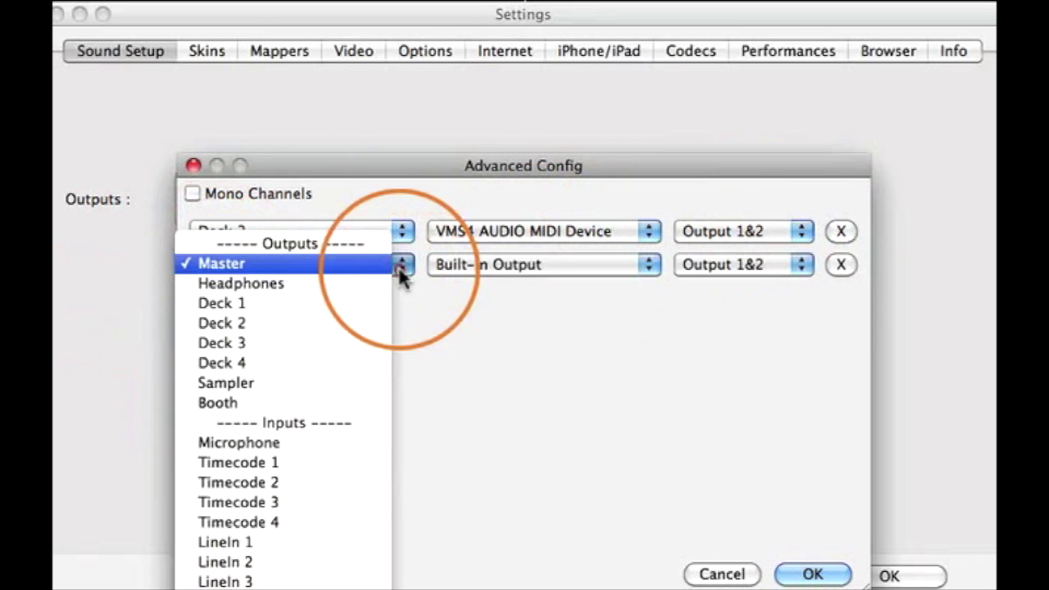
left_click(356, 311)
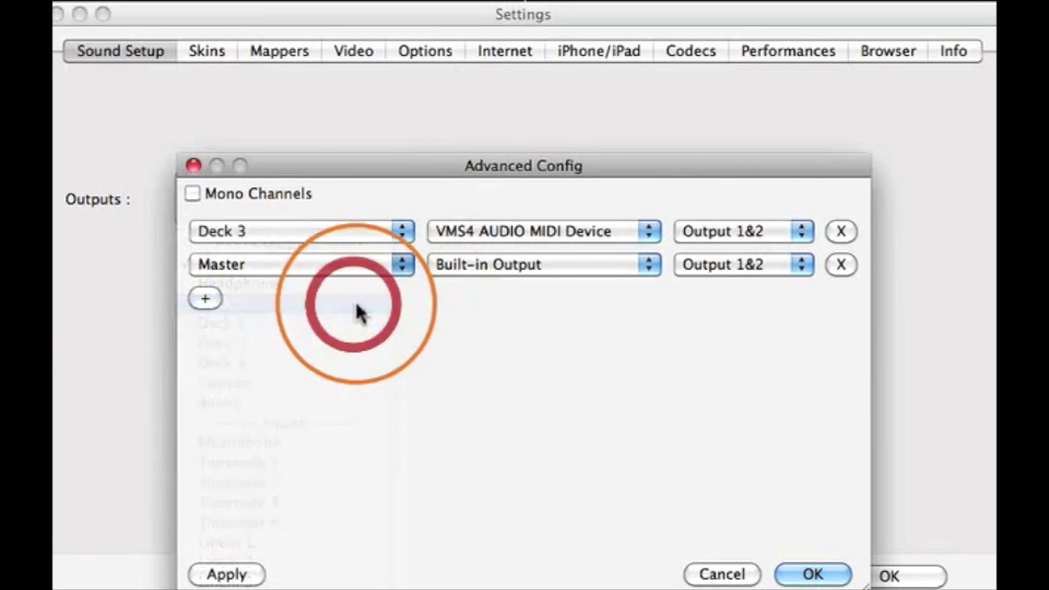
left_click(647, 276)
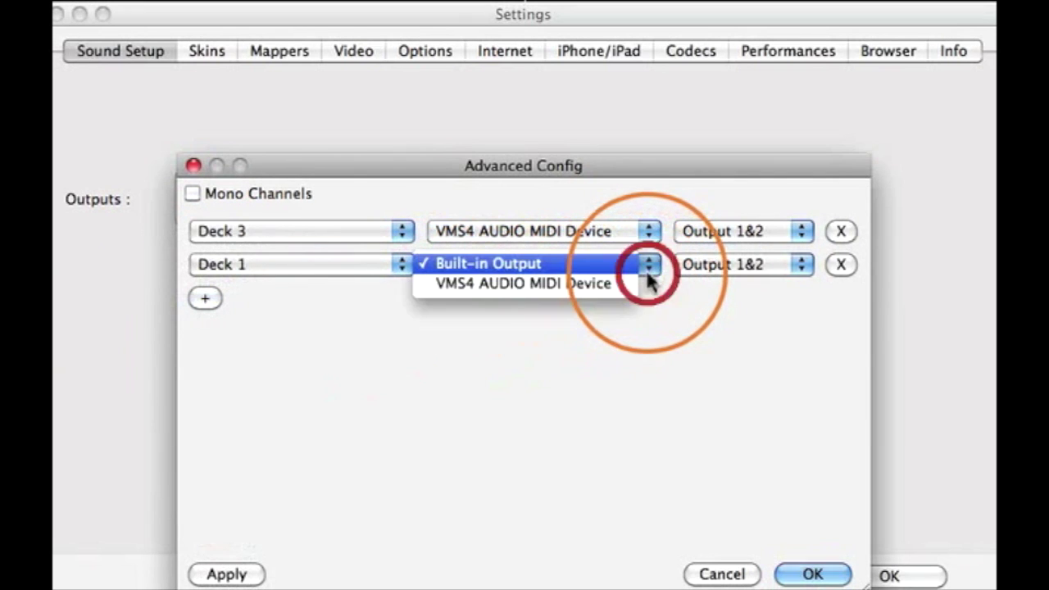
left_click(592, 285)
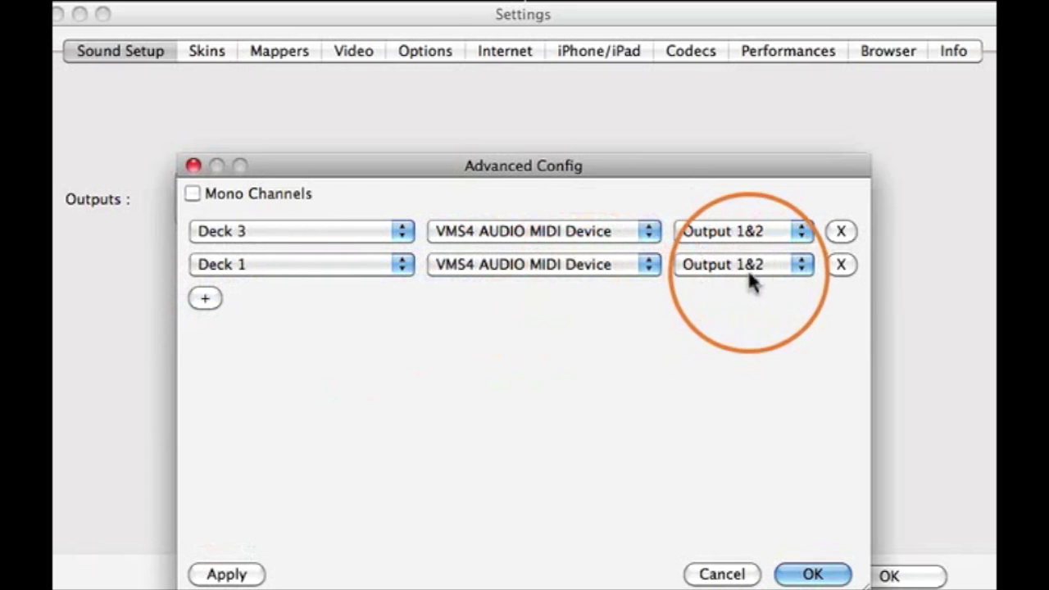
left_click(802, 279)
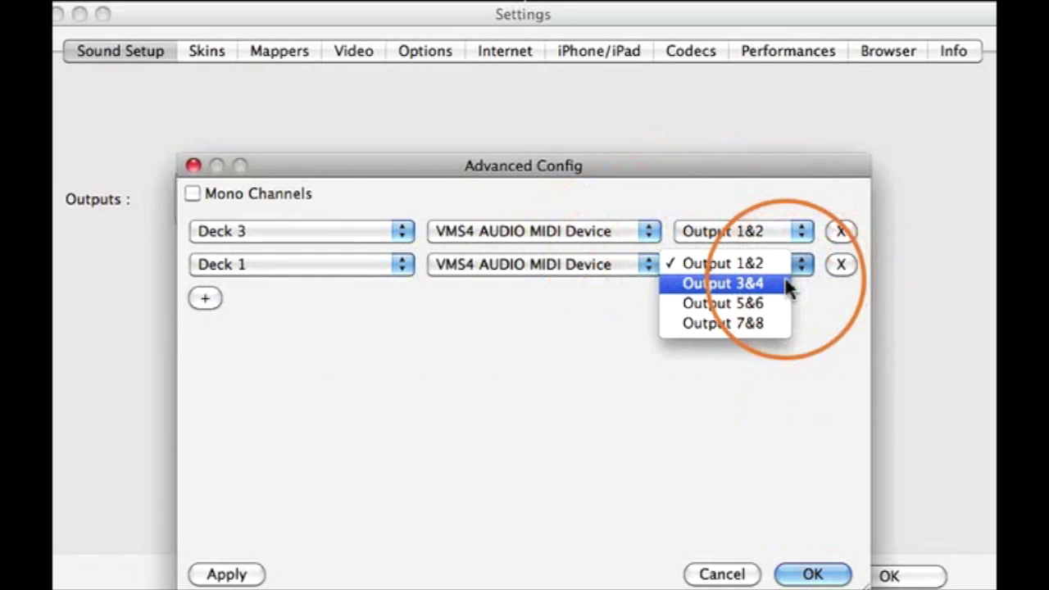
left_click(785, 279)
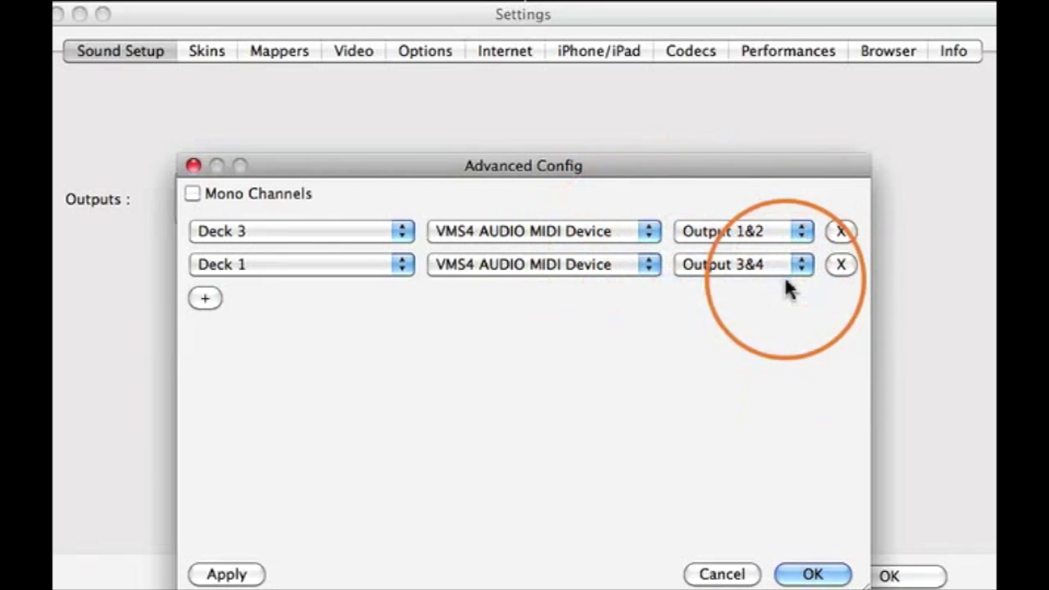
Add a row sending Deck 2 to the VMS4 AUDIO MIDI Device on Output 5&6.
left_click(205, 299)
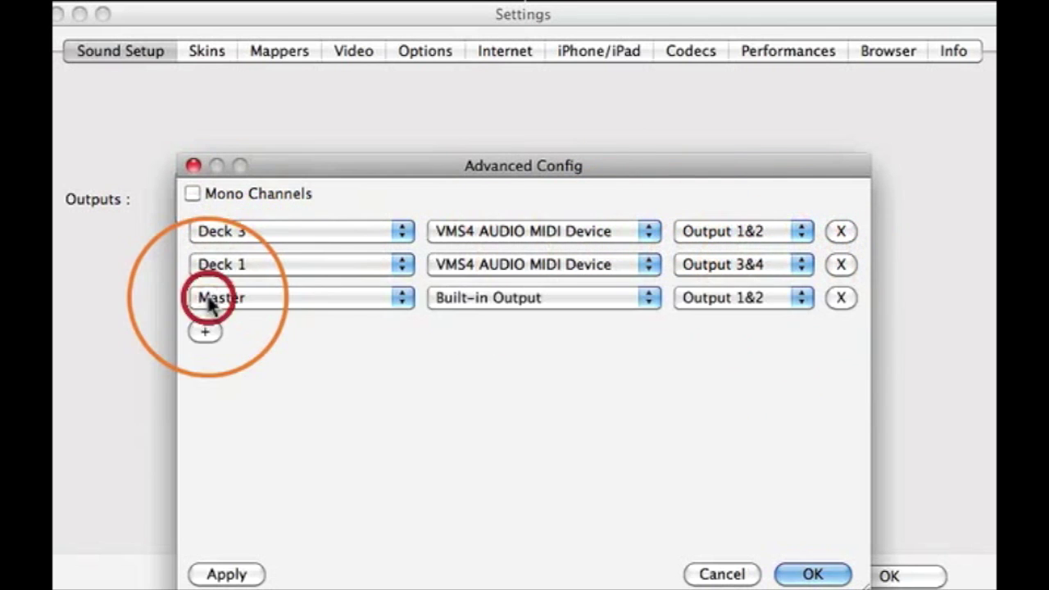
left_click(401, 297)
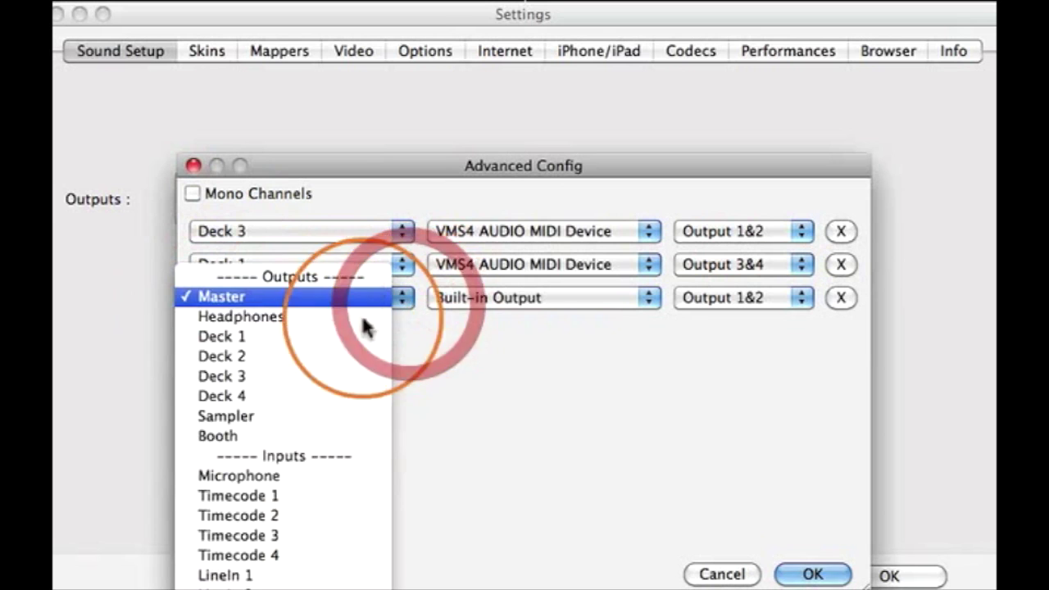
left_click(317, 356)
left_click(653, 305)
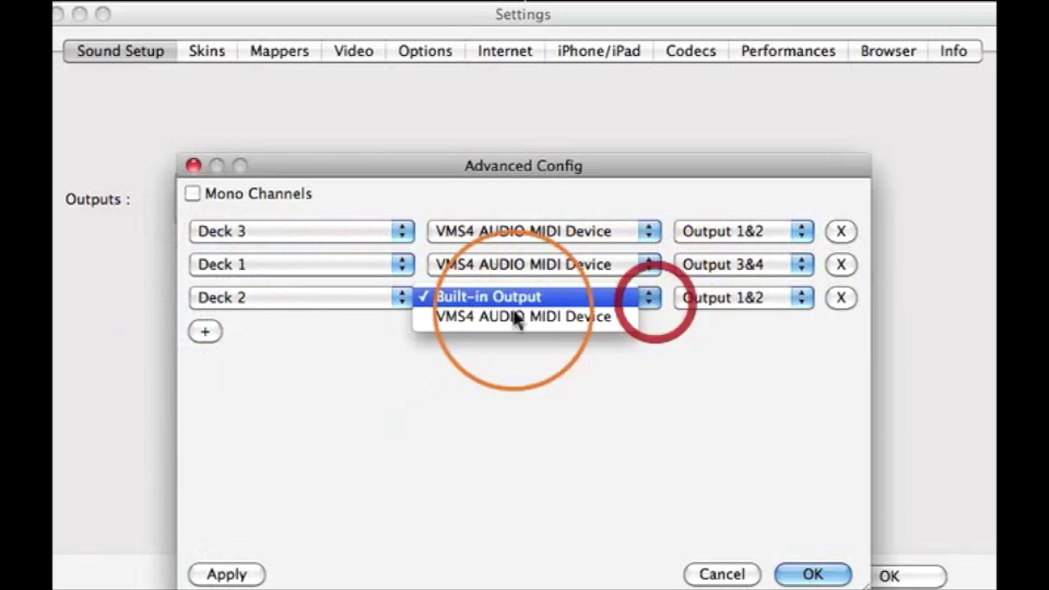
left_click(506, 323)
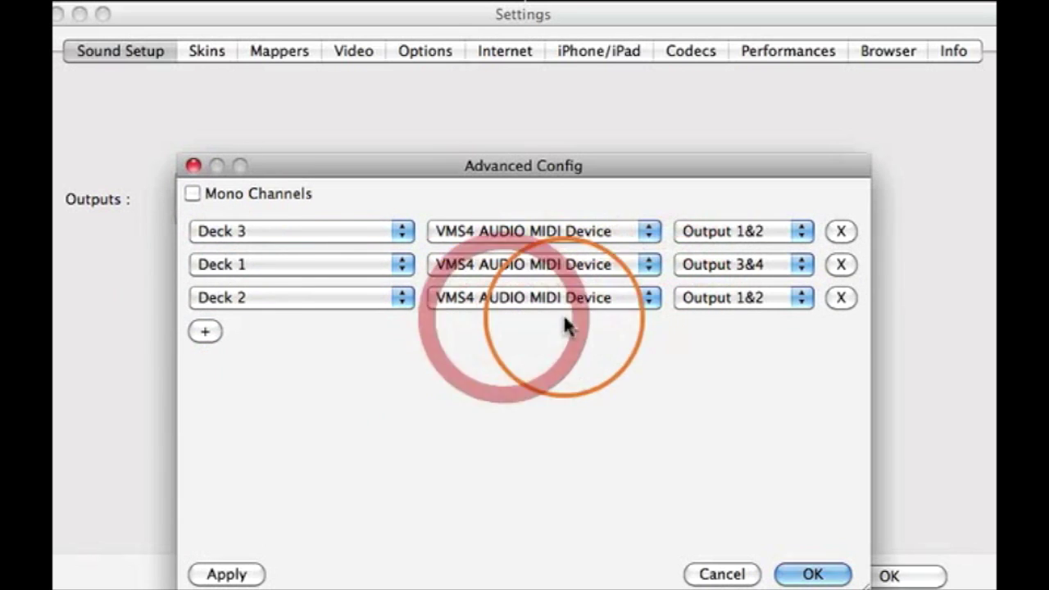
left_click(802, 303)
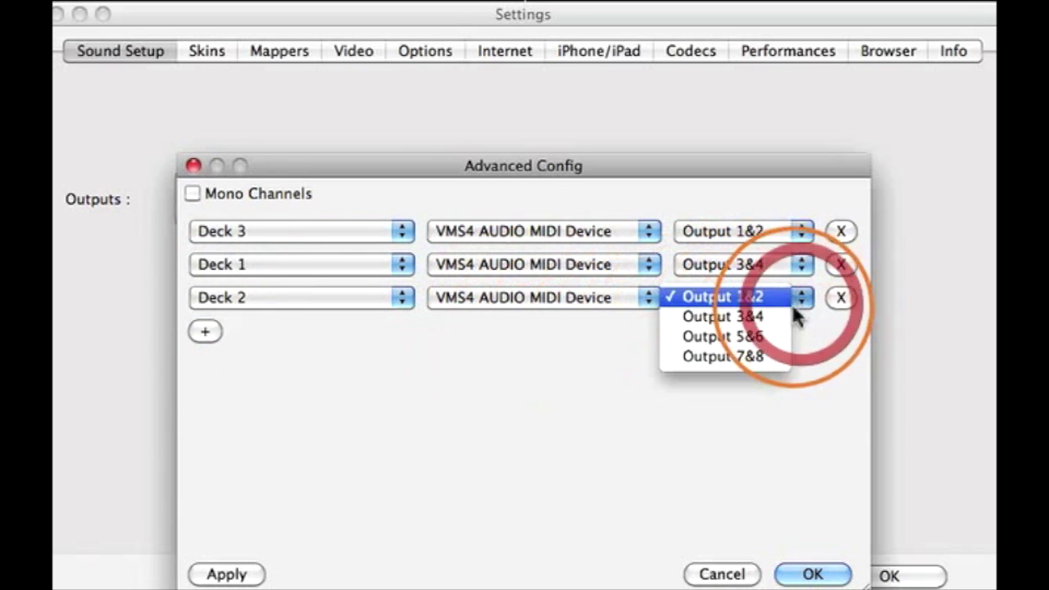
left_click(754, 337)
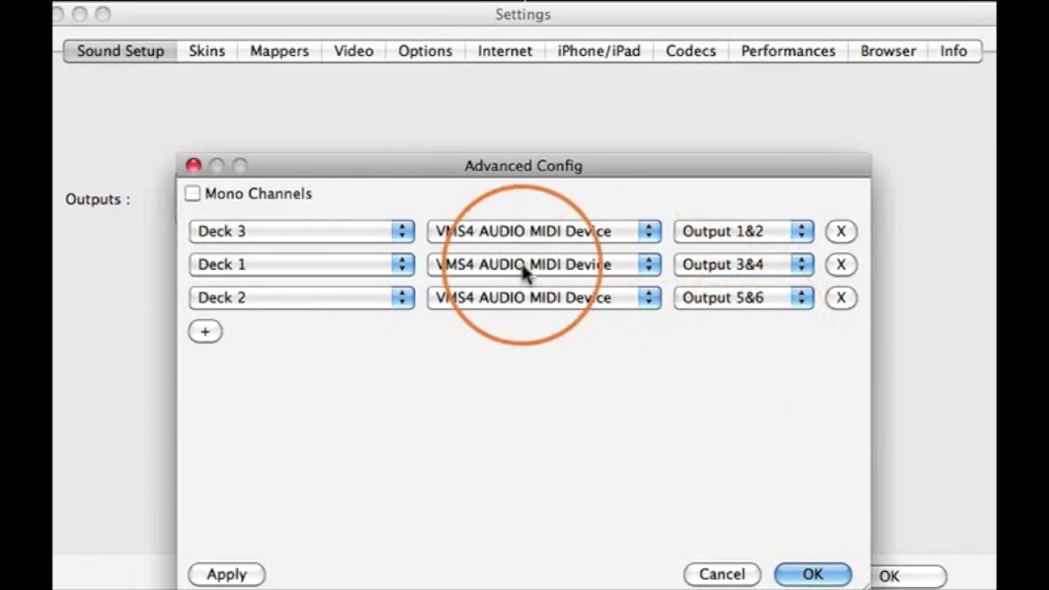
Add a row sending Deck 4 to the VMS4 AUDIO MIDI Device on Output 7&8.
left_click(205, 331)
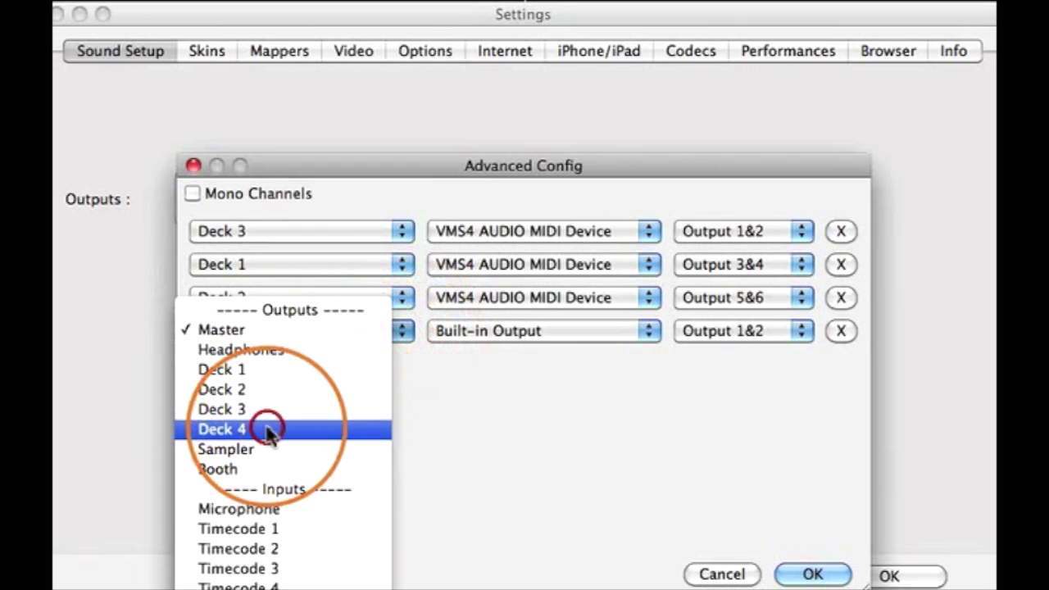
left_click(268, 432)
left_click(645, 332)
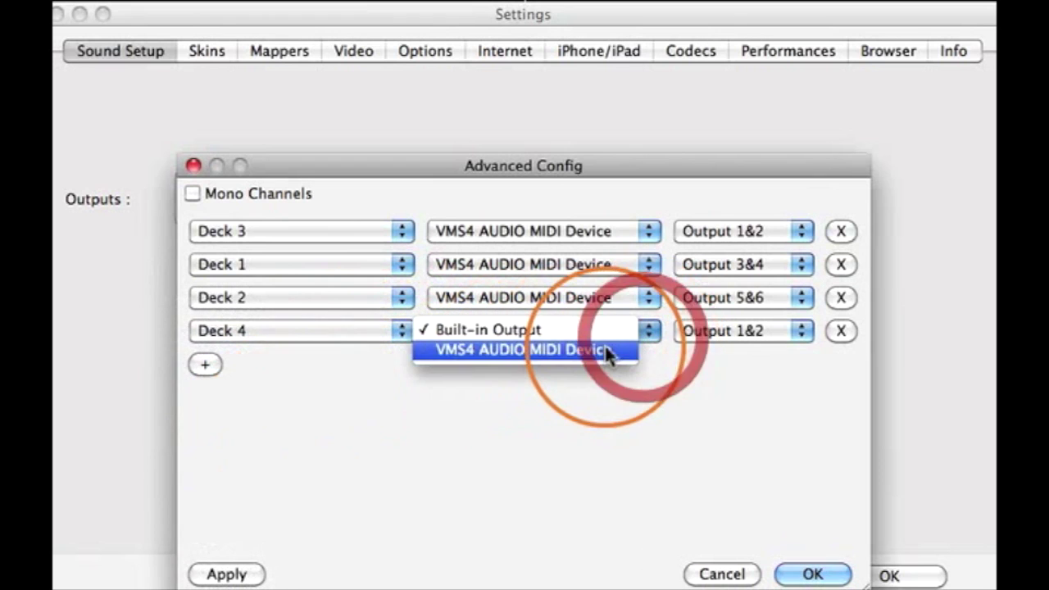
left_click(604, 351)
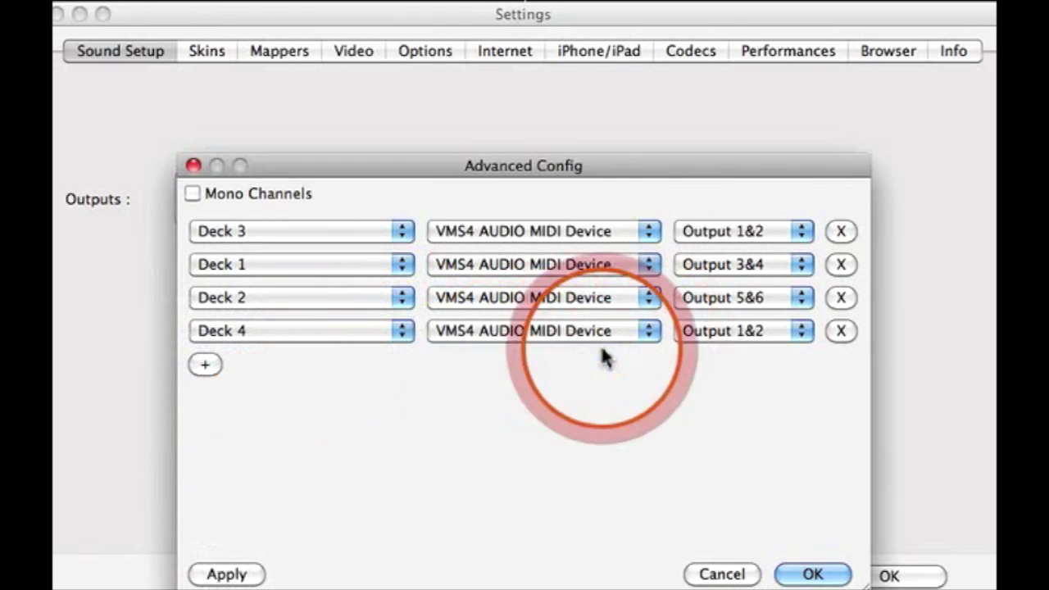
left_click(799, 336)
left_click(769, 392)
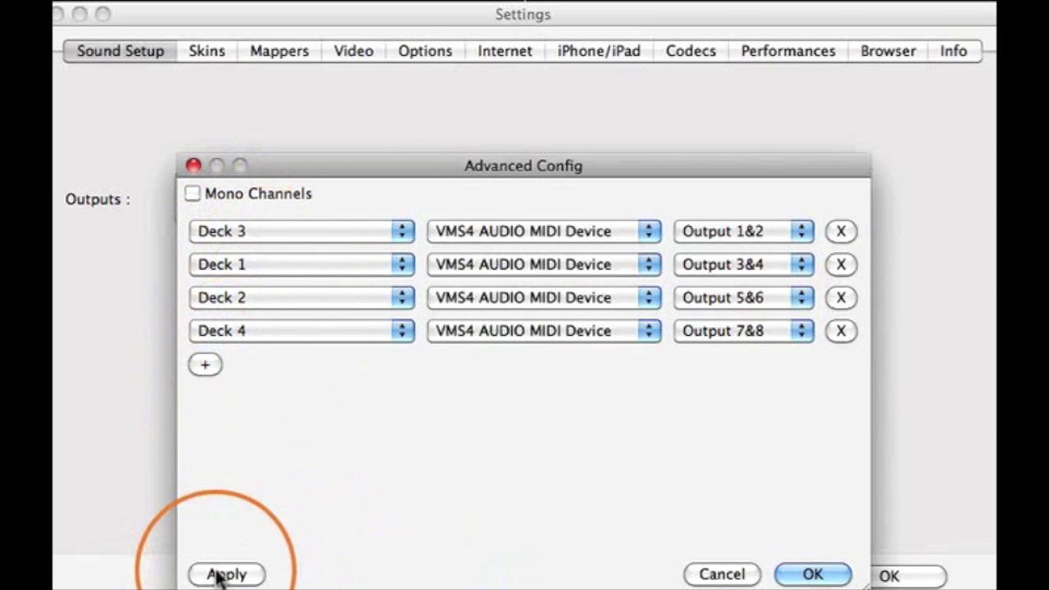
Confirm the advanced routing, apply the sound setup and close Settings.
left_click(790, 576)
left_click(529, 496)
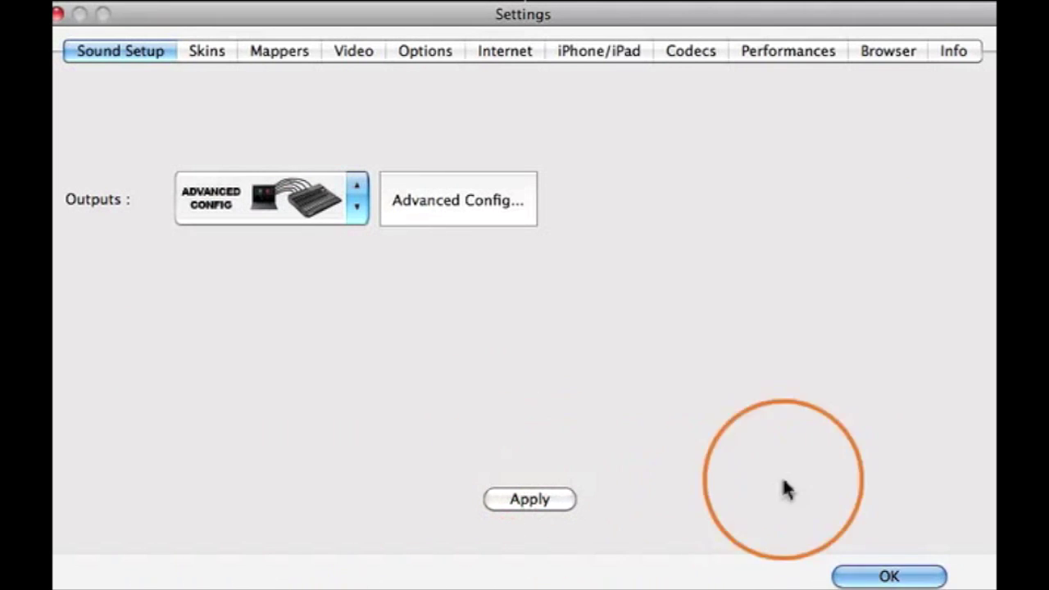
left_click(900, 577)
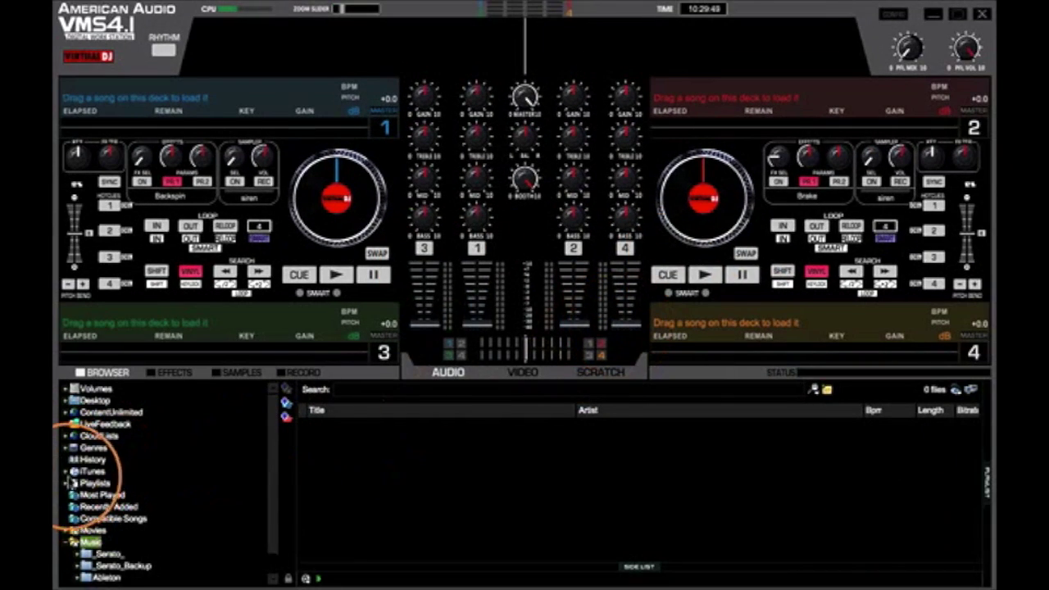
From FISTPUMPIN, load Dont Stop Pull Up (DJ TOOL) onto deck 2 and Escape Me onto deck 4.
left_click(332, 478)
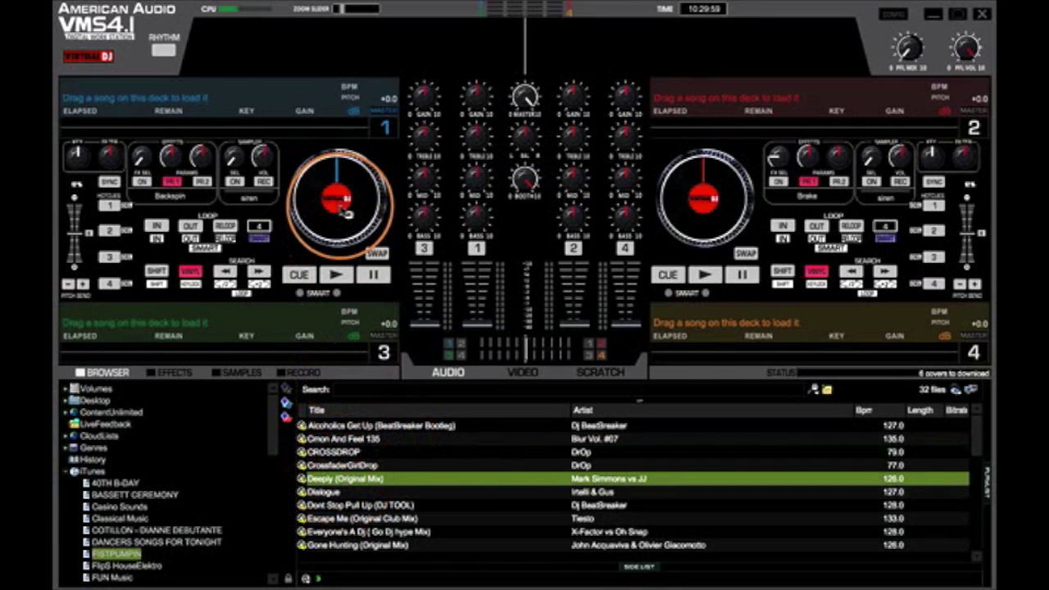
left_click_drag(344, 505, 656, 260)
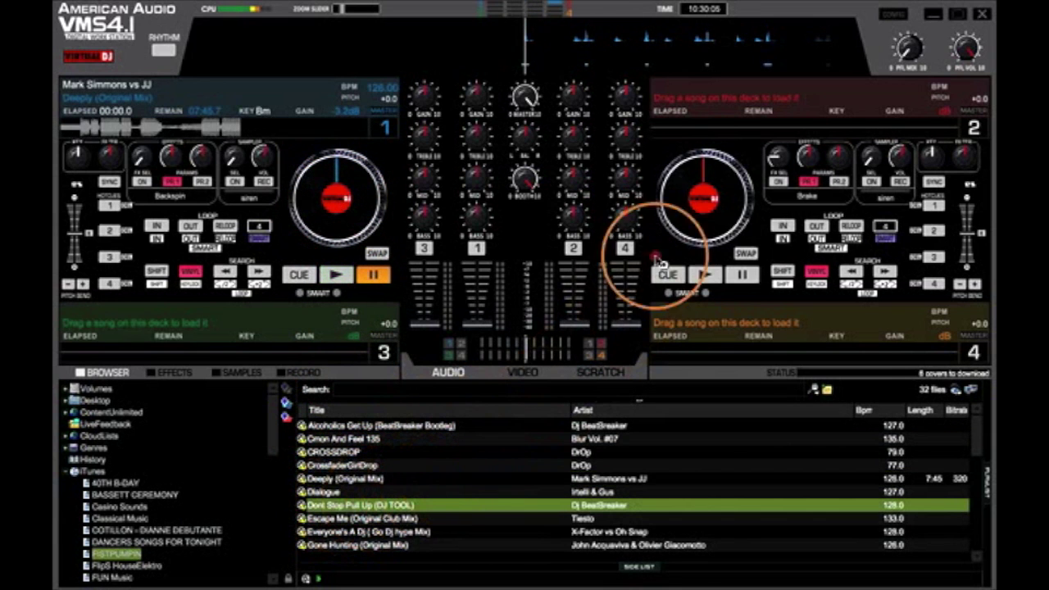
left_click_drag(681, 215, 681, 213)
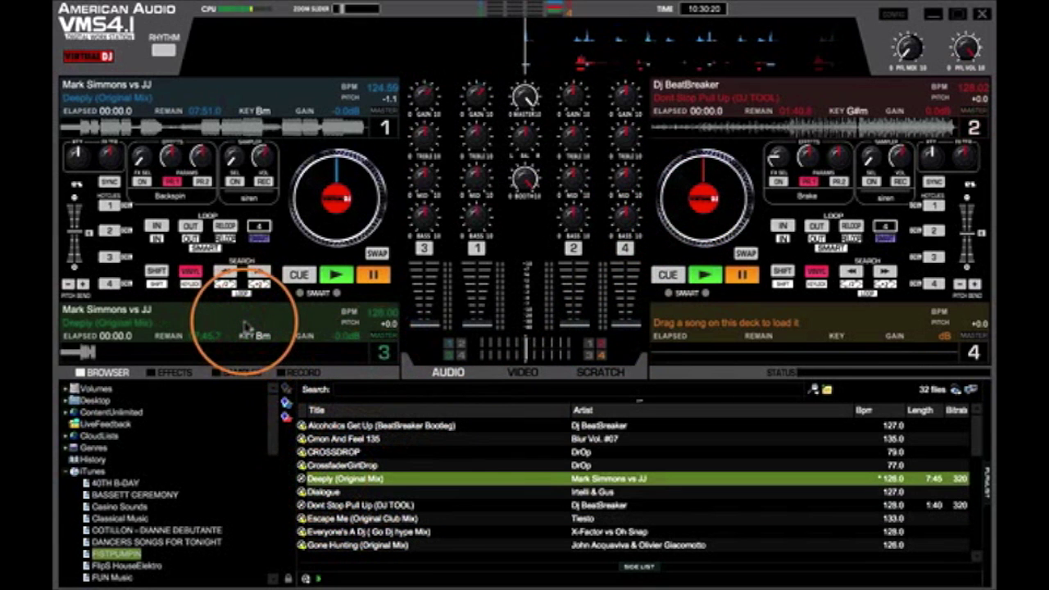
left_click_drag(369, 519, 580, 436)
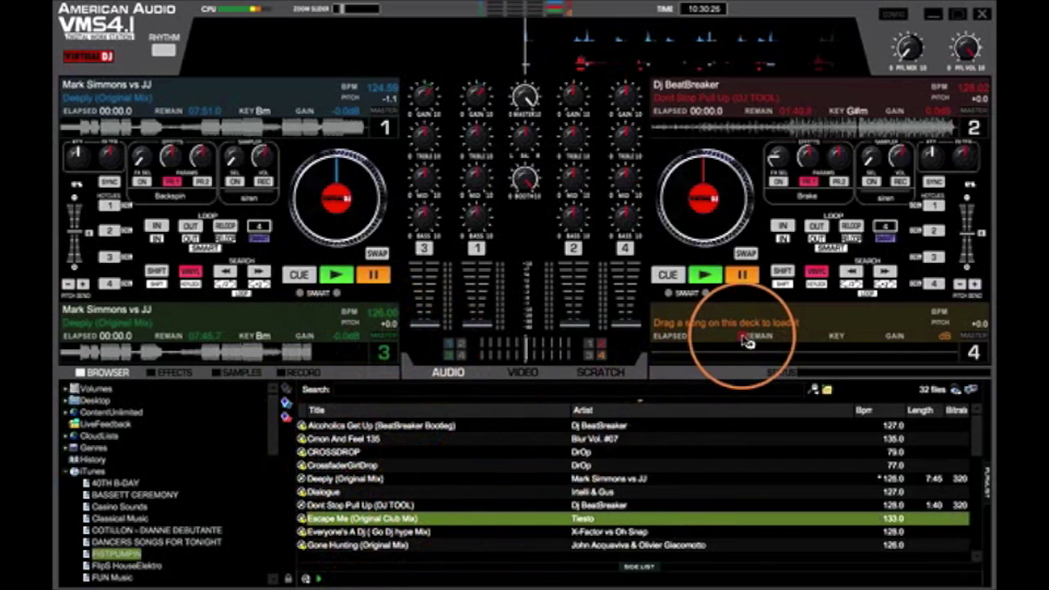
left_click_drag(748, 342, 745, 340)
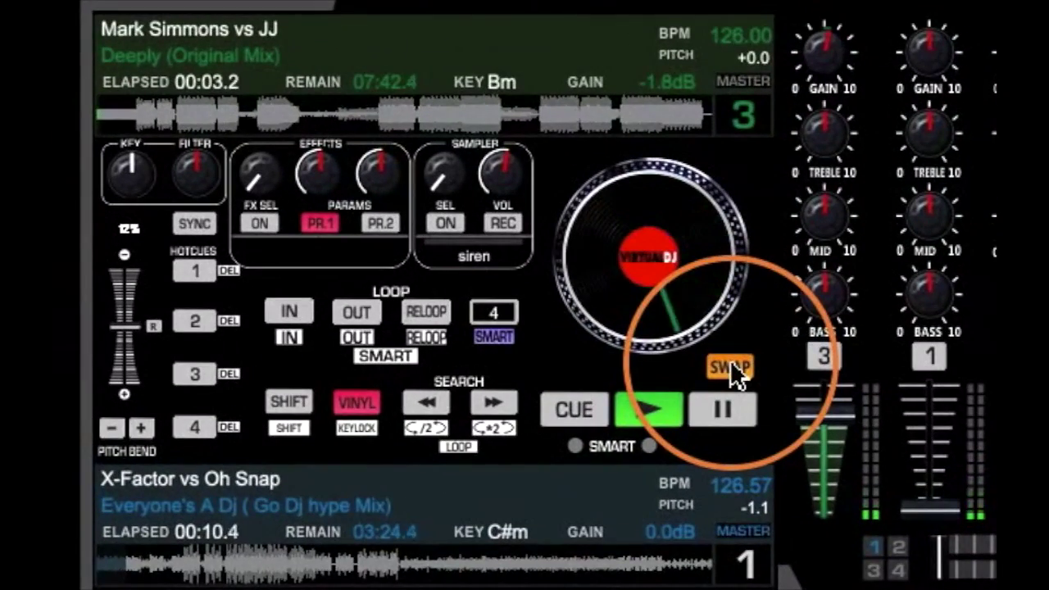
Press SWAP to swap decks 1 and 3 back.
left_click(378, 273)
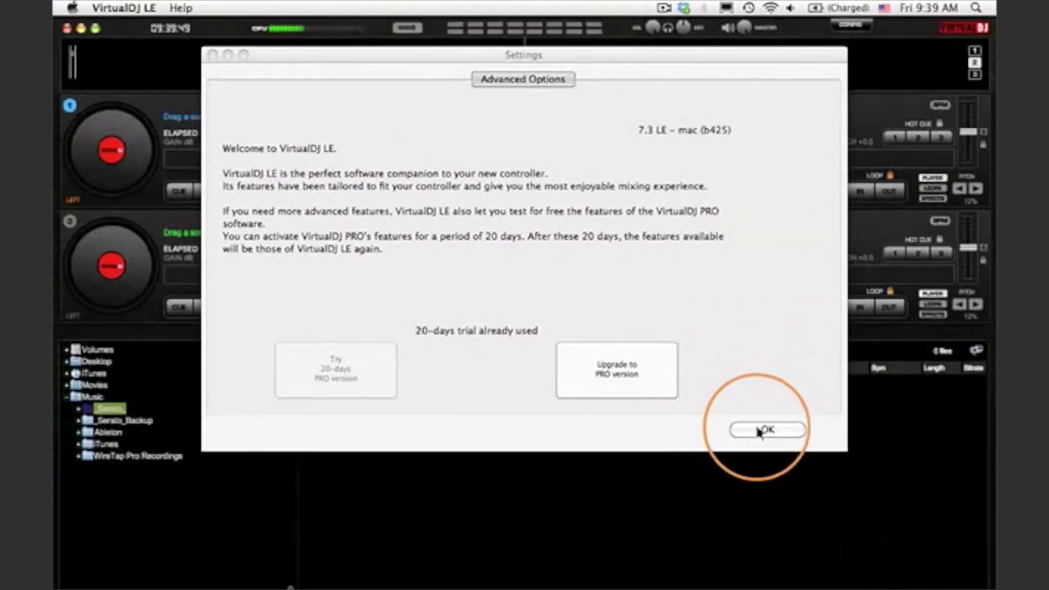
Dismiss the welcome screen, open iTunes > FlipS HouseElektro and drag Anyway (LAZRtag Remix) onto deck 1.
left_click(961, 528)
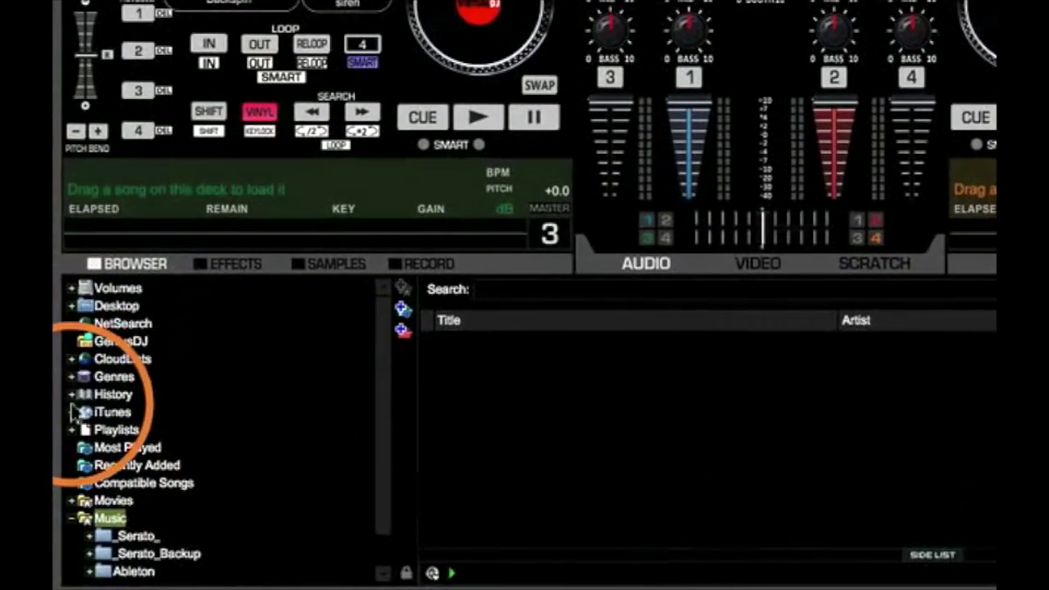
left_click(68, 471)
scroll(204, 484, "down", 6)
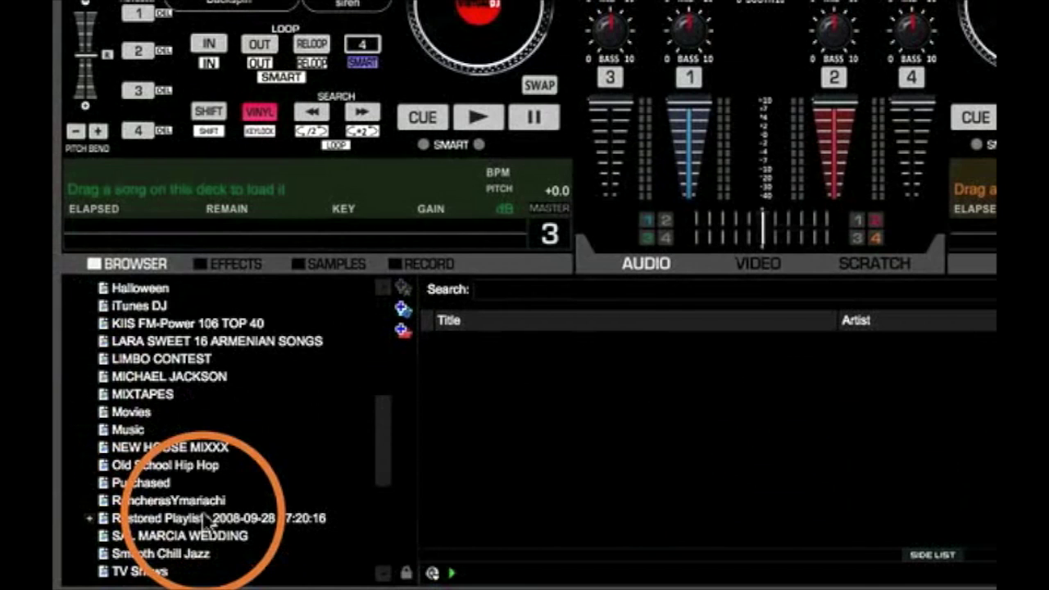
scroll(205, 517, "up", 2)
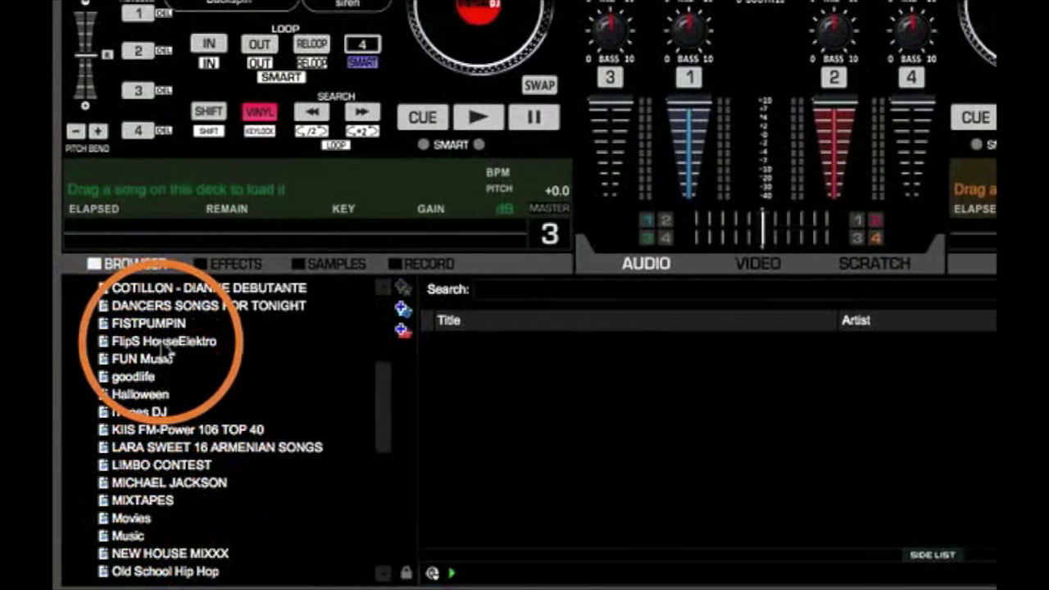
left_click(164, 342)
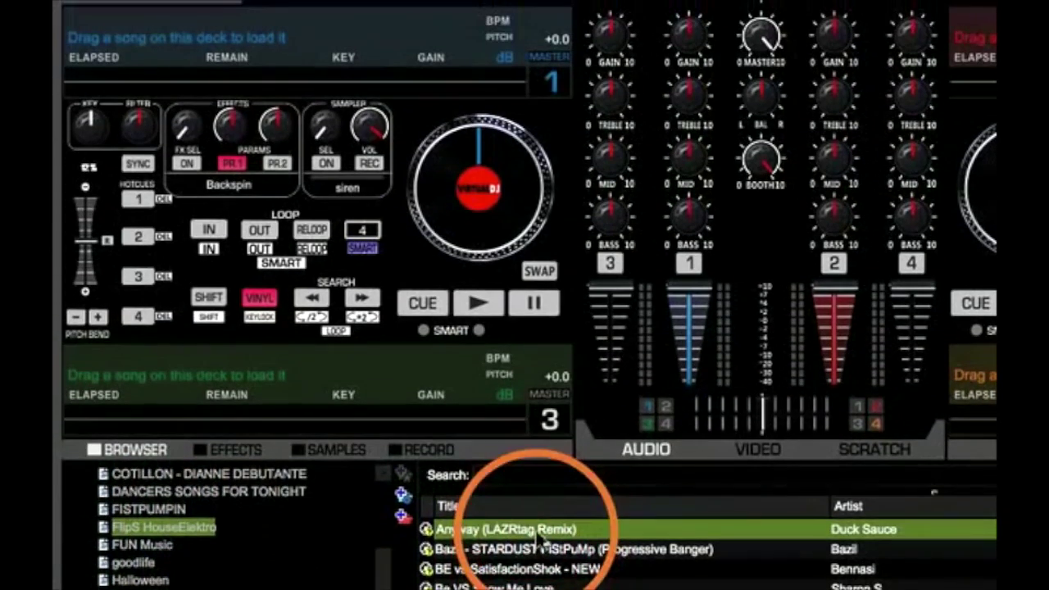
left_click_drag(543, 376, 502, 70)
left_click_drag(505, 230, 502, 228)
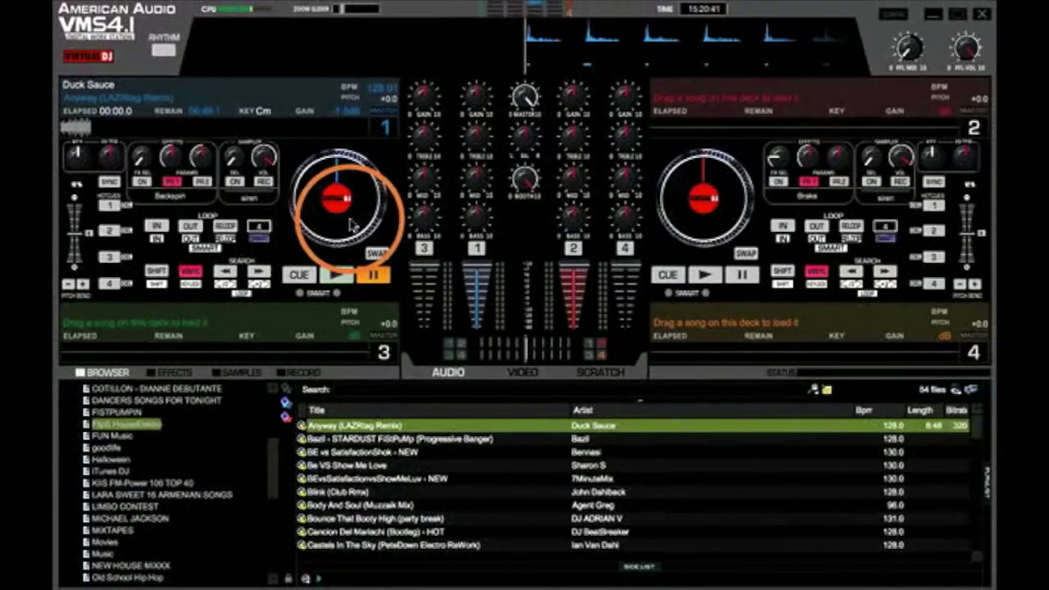